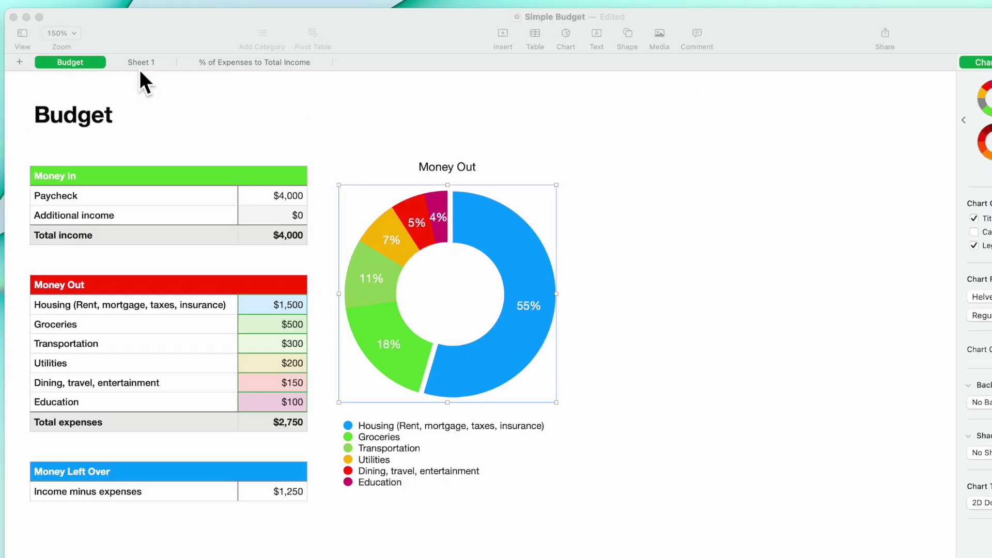
Switch to Sheet 1 and inspect Table 2's Total Expenses figure of $2,750.
{"action": "left_click", "coordinate": [144, 66]}
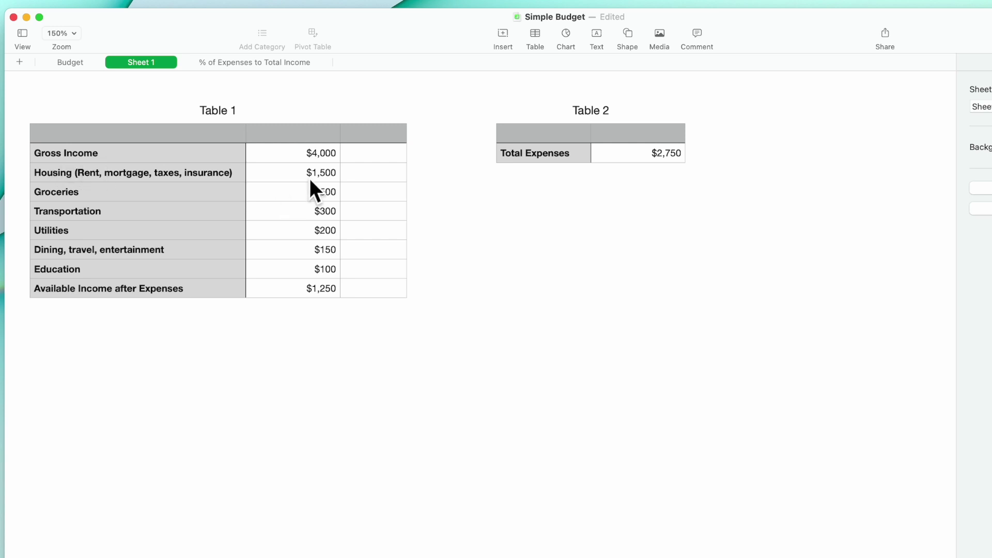
{"action": "left_click", "coordinate": [62, 63]}
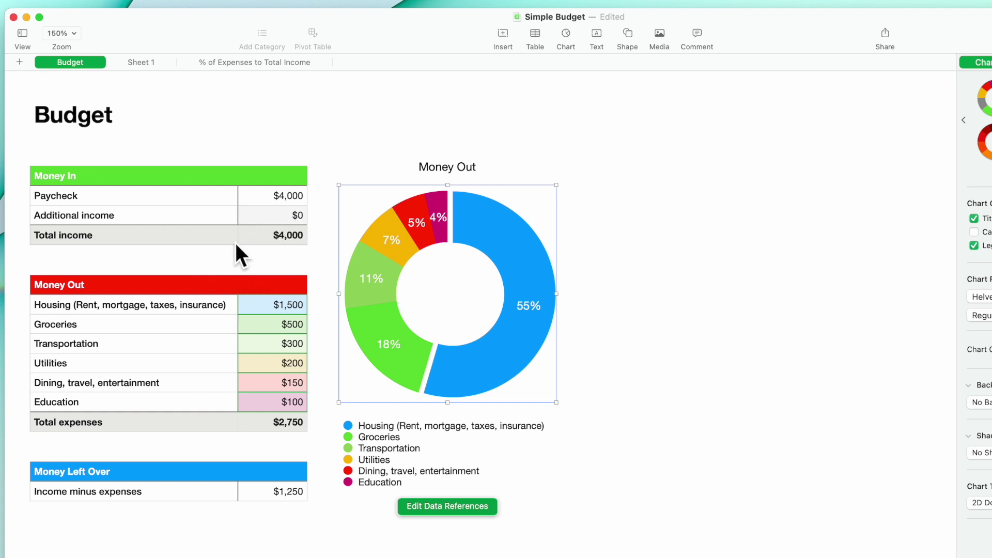
{"action": "left_click", "coordinate": [150, 62]}
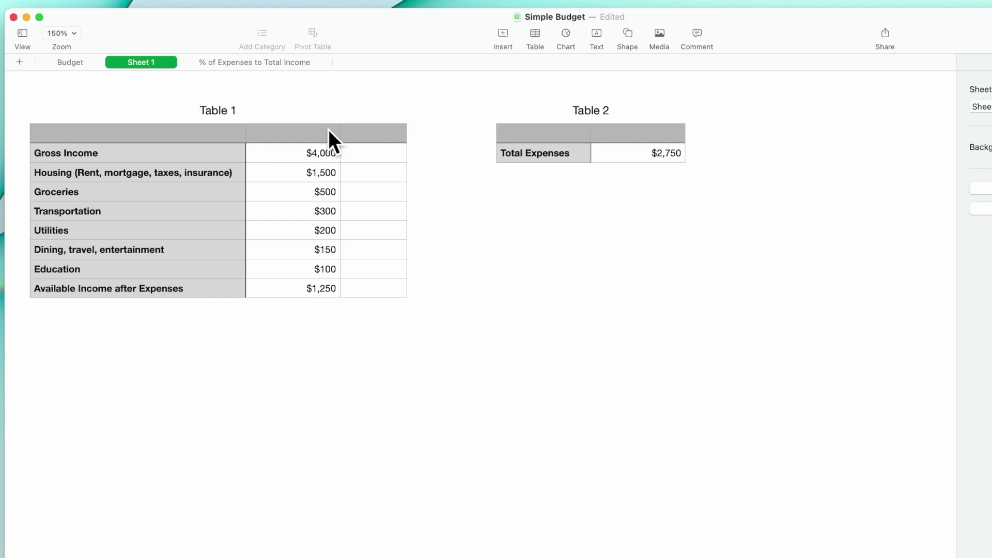
{"action": "left_click", "coordinate": [679, 159]}
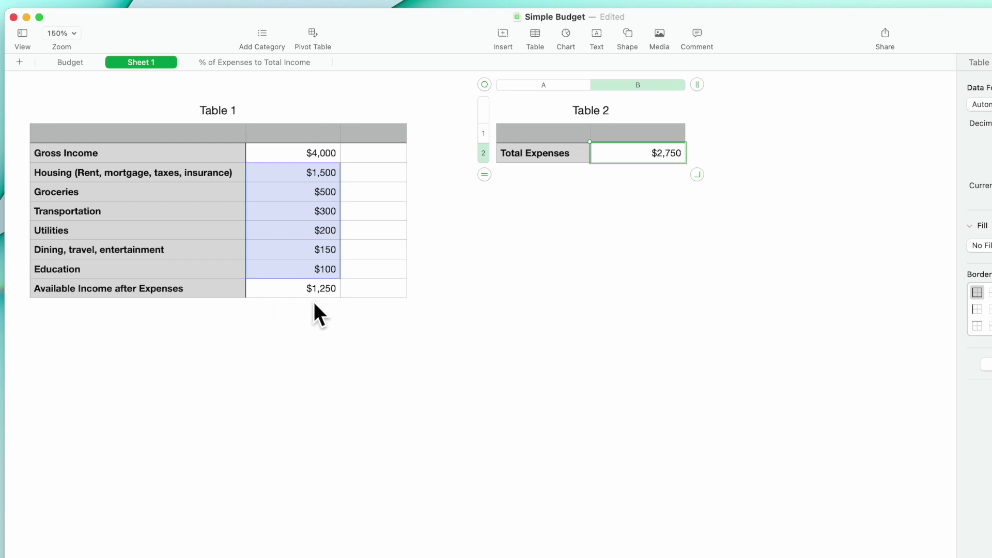
{"action": "double_click", "coordinate": [324, 293]}
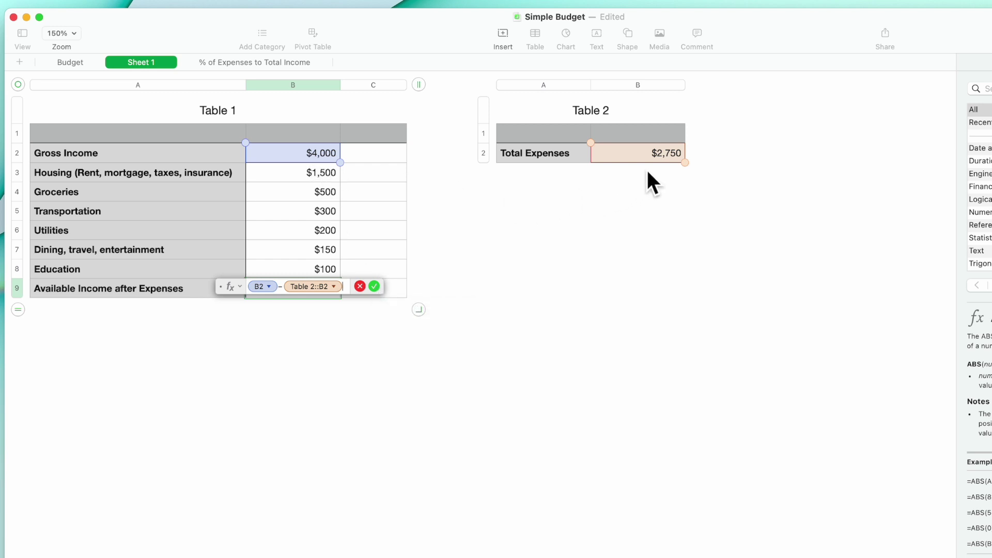
{"action": "left_click", "coordinate": [378, 287]}
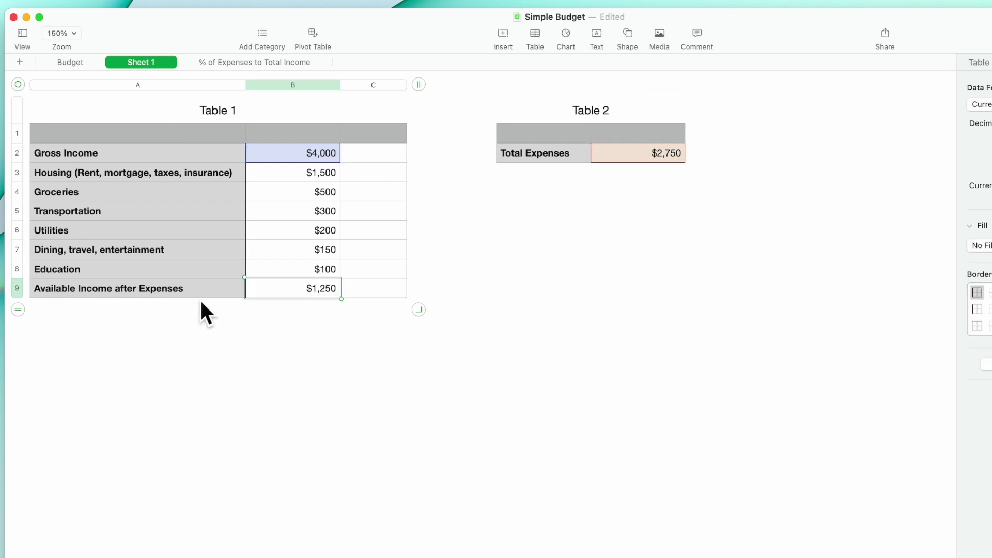
{"action": "left_click", "coordinate": [442, 412]}
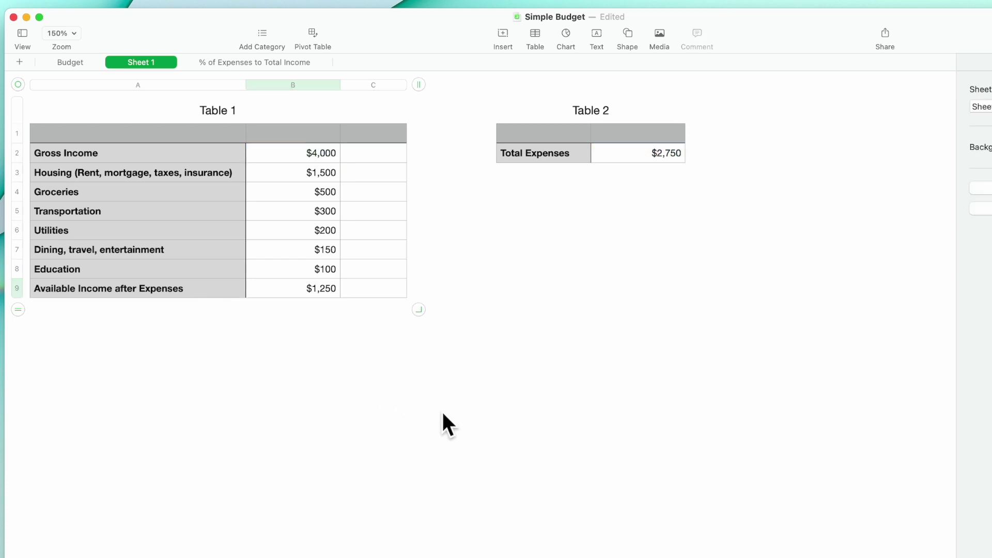
Select Table 1's amounts from Housing $1,500 down to $1,250 Available Income and insert a 2D pie chart.
{"action": "left_click", "coordinate": [307, 177]}
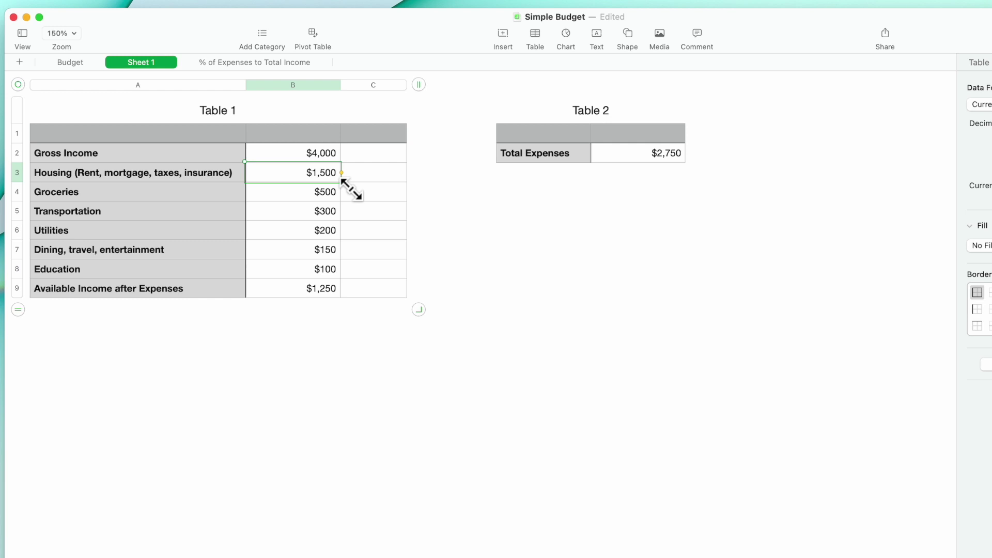
{"action": "left_click_drag", "start_coordinate": [351, 190], "coordinate": [355, 297]}
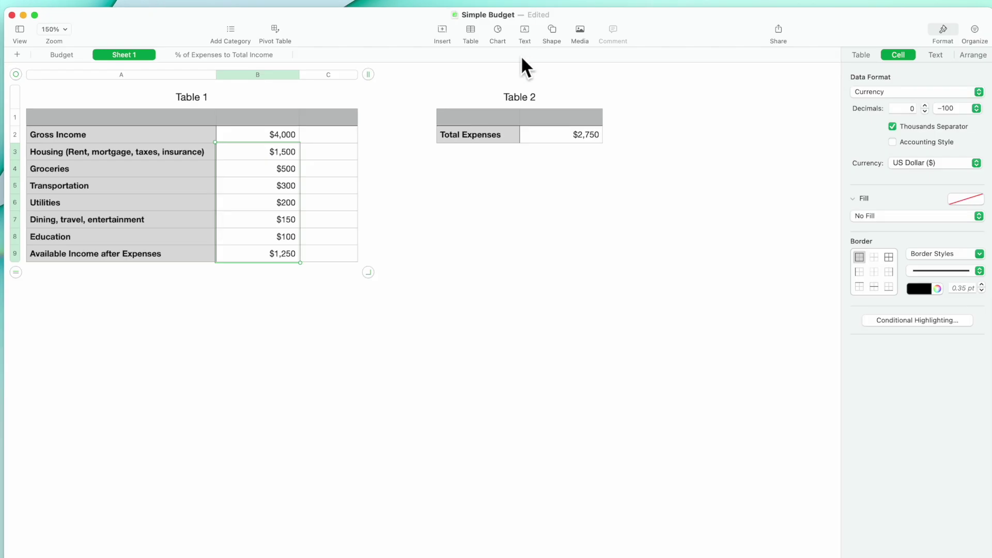
{"action": "left_click", "coordinate": [498, 31]}
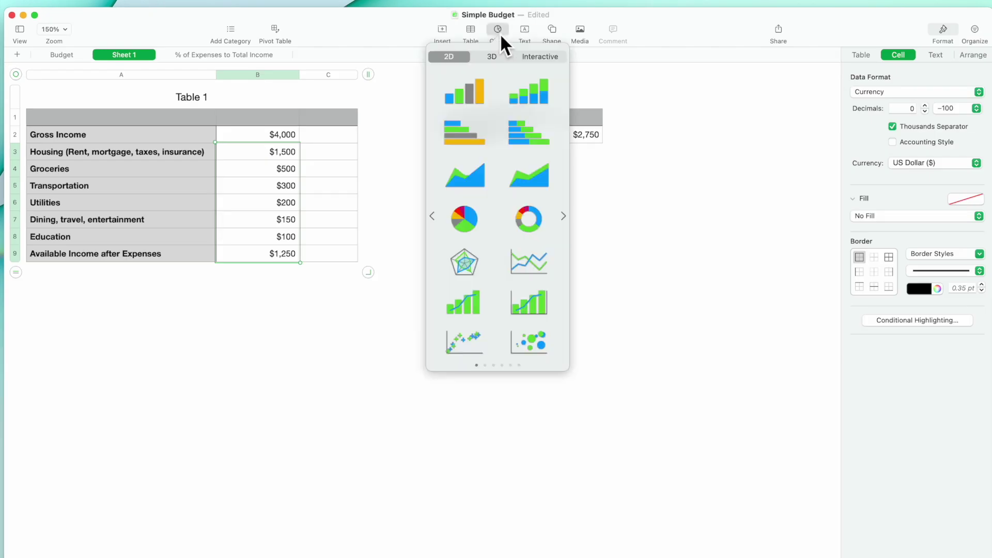
{"action": "left_click", "coordinate": [463, 218]}
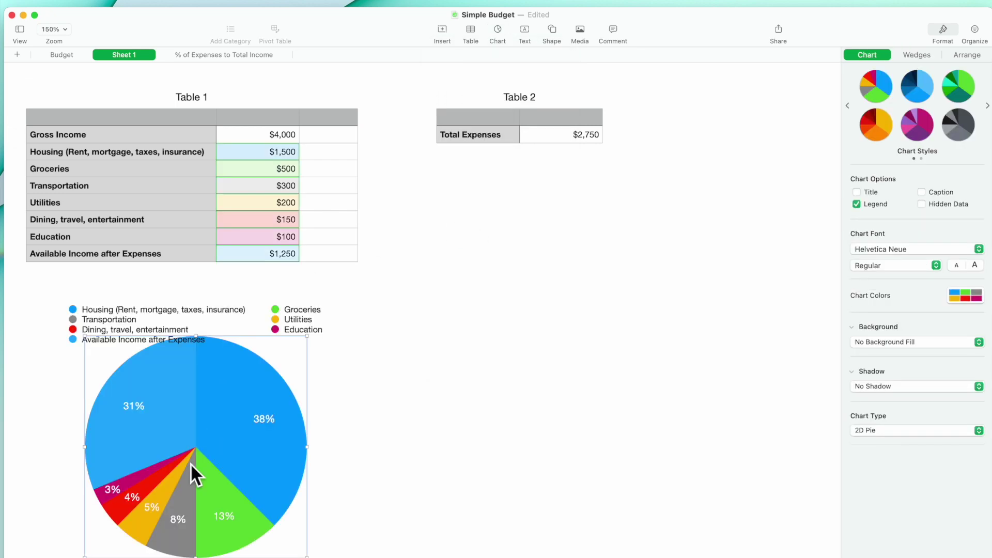
Move the pie chart lower and drag its legend up just beneath Table 1.
{"action": "left_click_drag", "start_coordinate": [197, 475], "coordinate": [202, 517]}
{"action": "left_click", "coordinate": [233, 358]}
{"action": "left_click_drag", "start_coordinate": [233, 359], "coordinate": [230, 312]}
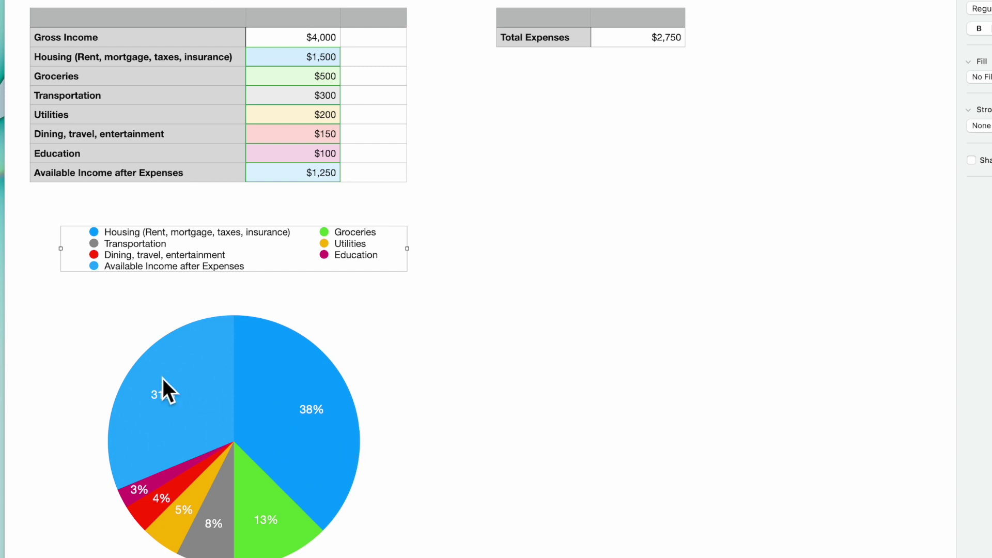
Turn off the pie chart's legend in the Chart options.
{"action": "left_click", "coordinate": [242, 401]}
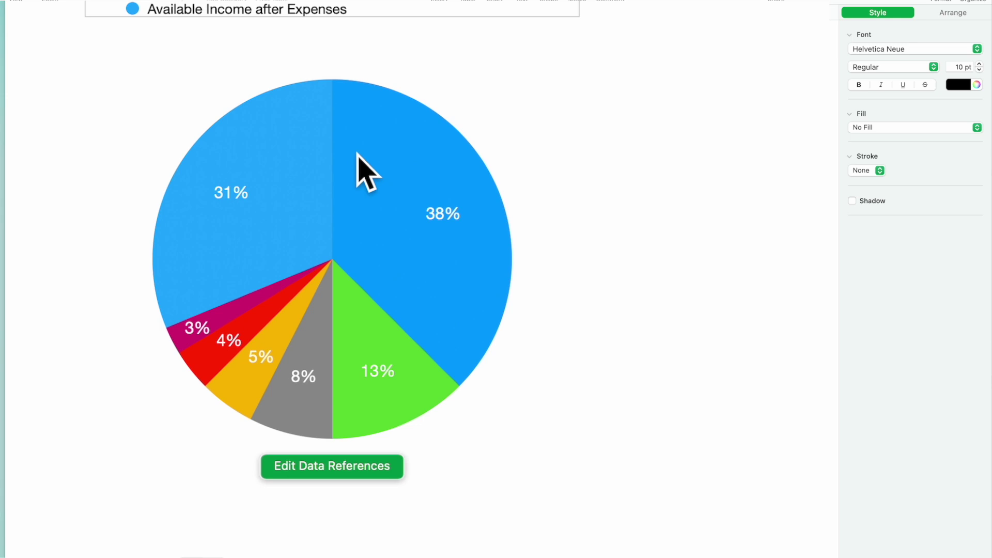
{"action": "left_click", "coordinate": [326, 249]}
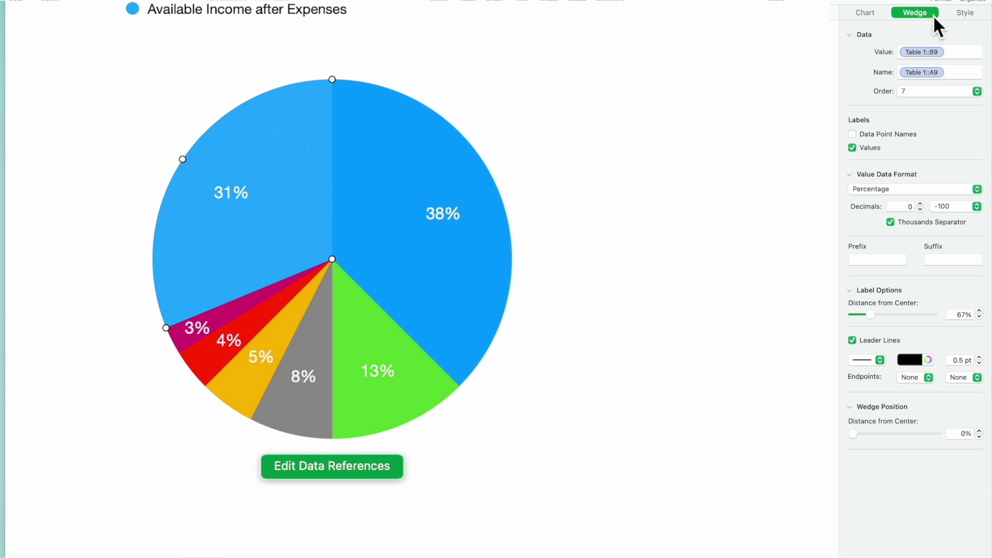
{"action": "left_click", "coordinate": [873, 14]}
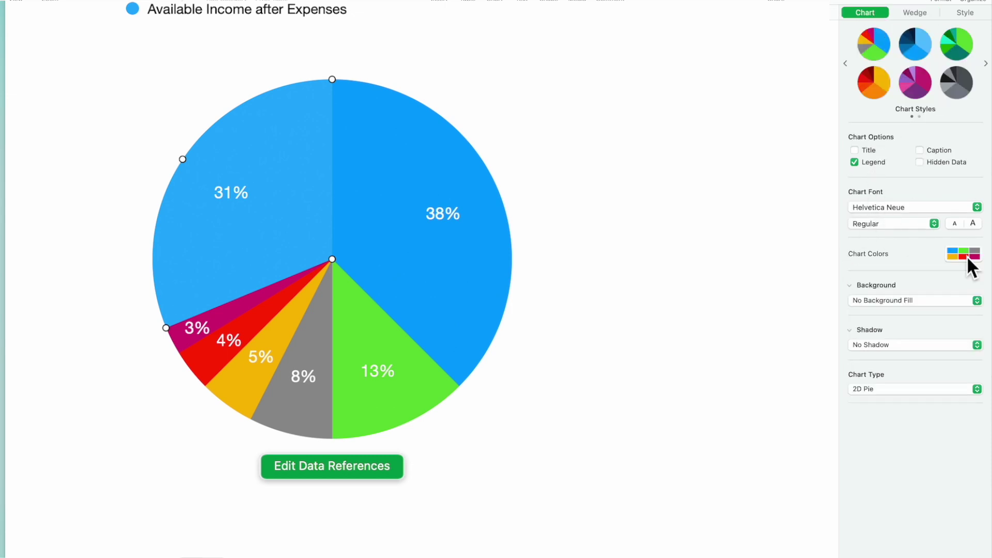
{"action": "left_click", "coordinate": [849, 286]}
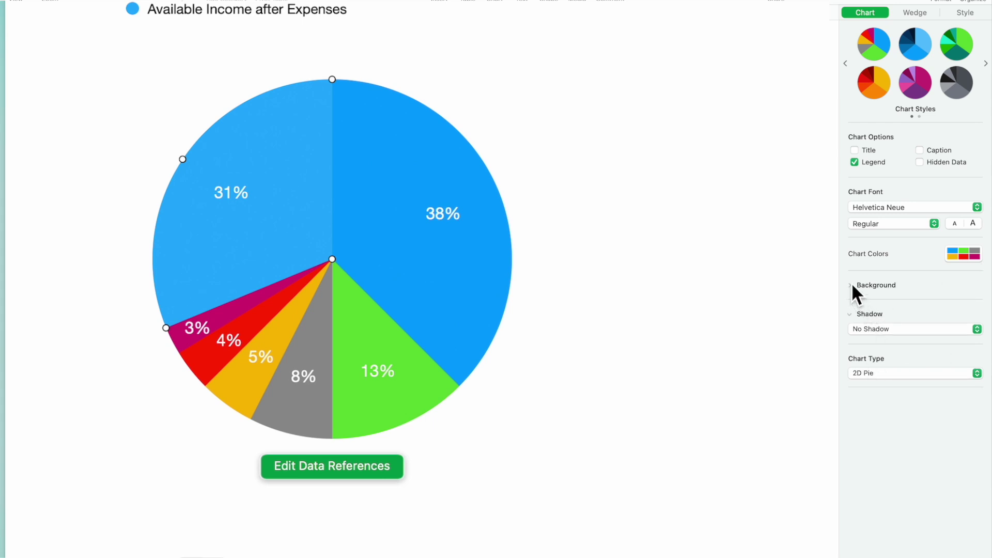
{"action": "left_click", "coordinate": [853, 288]}
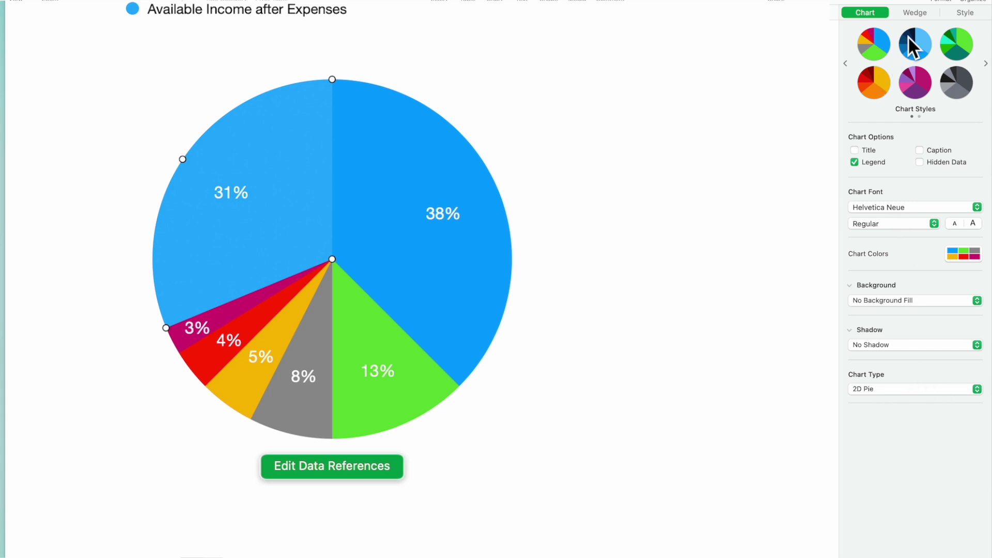
{"action": "left_click", "coordinate": [854, 163]}
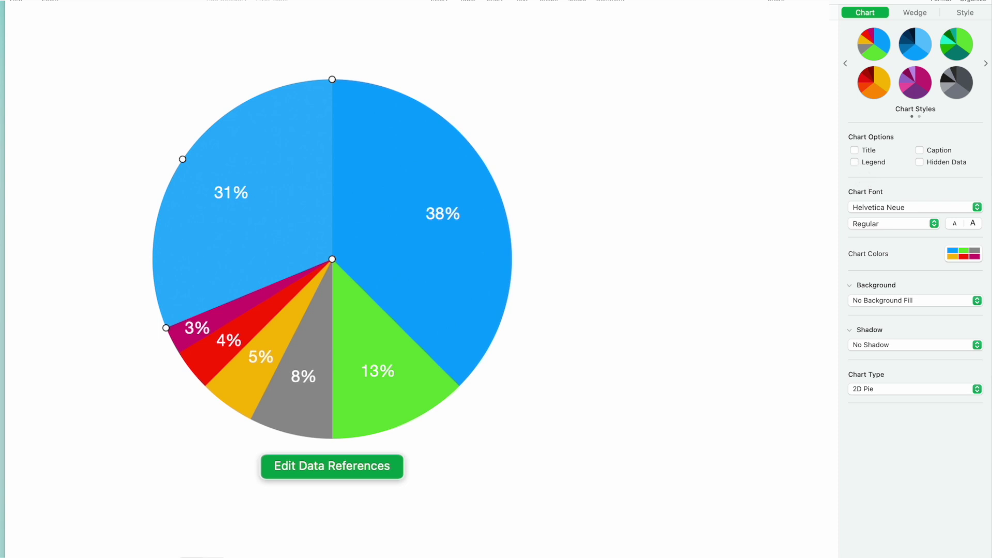
Add the chart title 'Total % to Income' and make it bold.
{"action": "left_click", "coordinate": [854, 150]}
{"action": "double_click", "coordinate": [345, 52]}
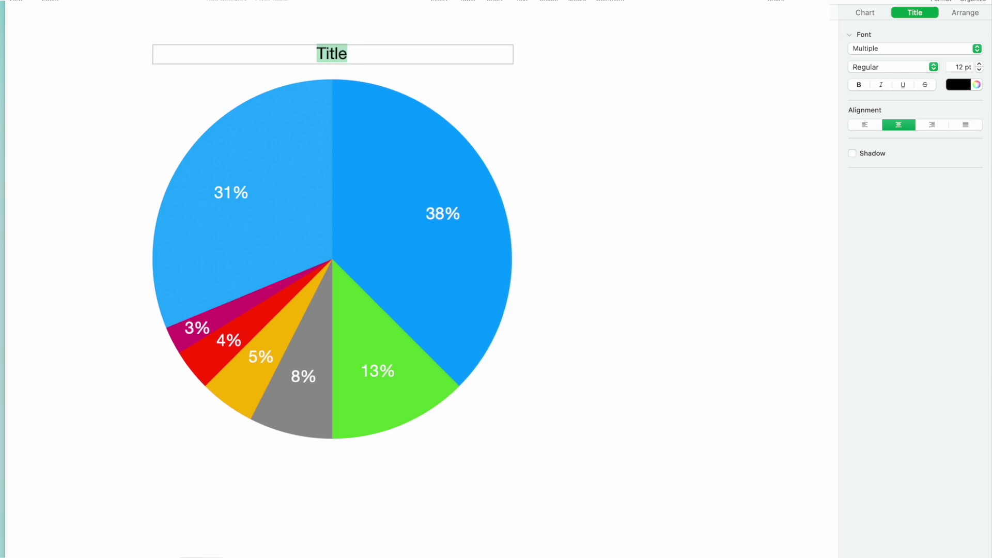
{"action": "type", "text": "Total "}
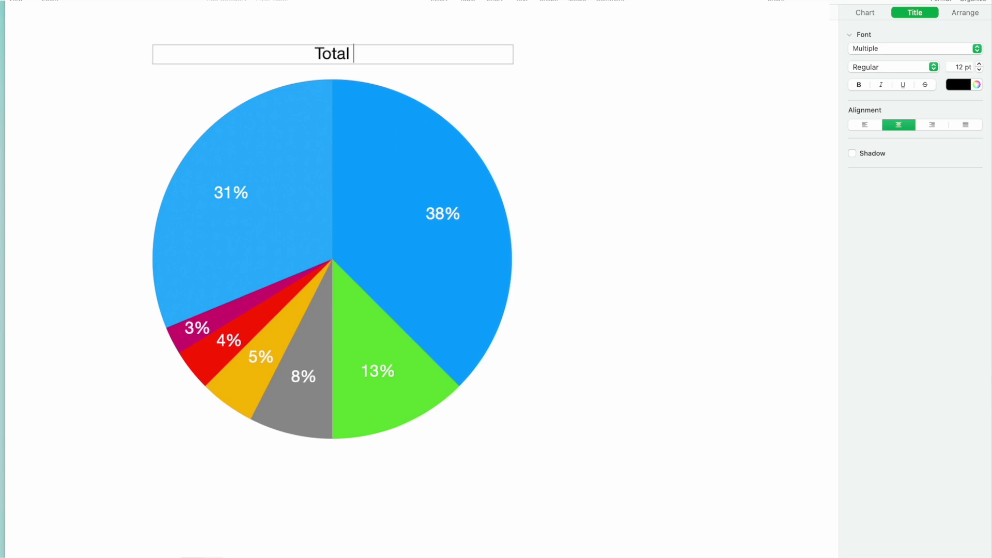
{"action": "type", "text": "% "}
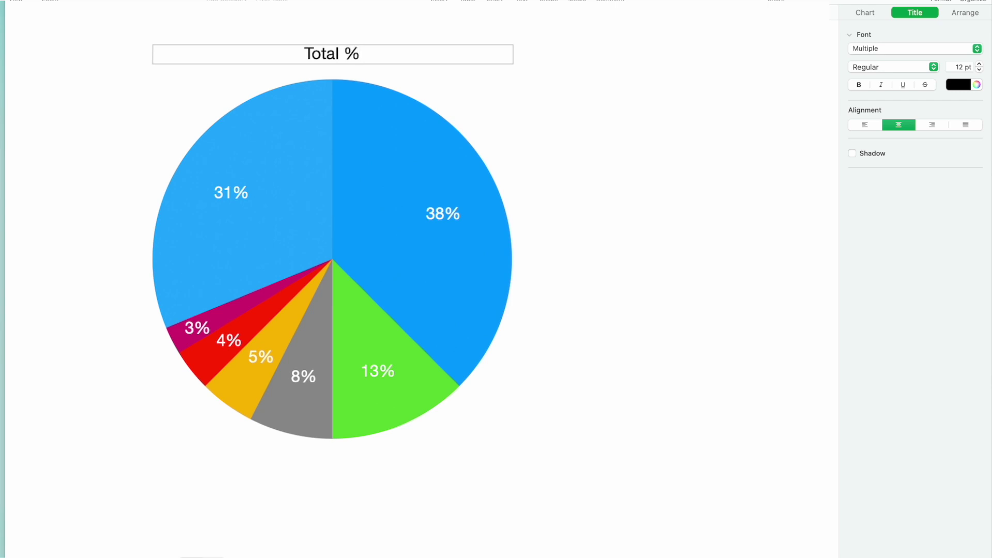
{"action": "type", "text": "to I"}
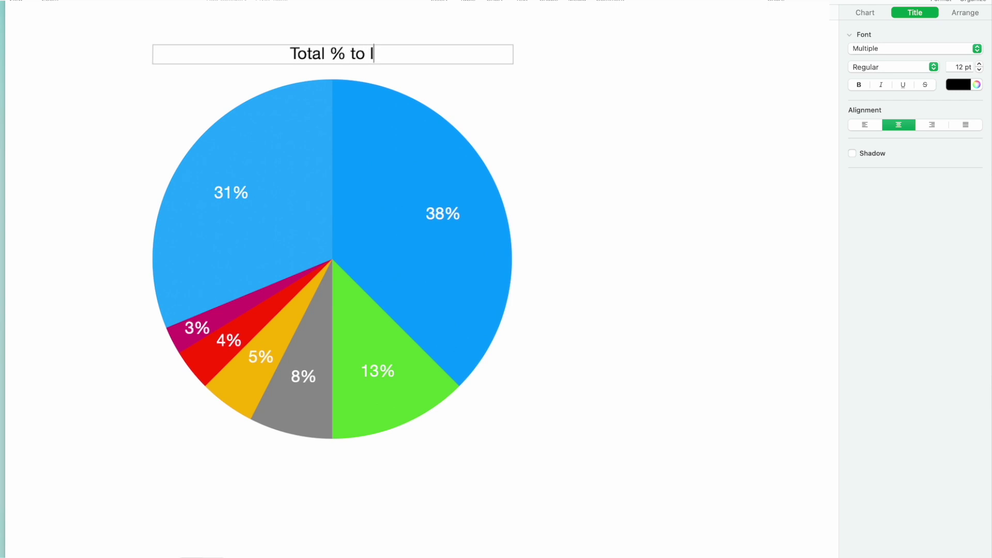
{"action": "type", "text": "ncome"}
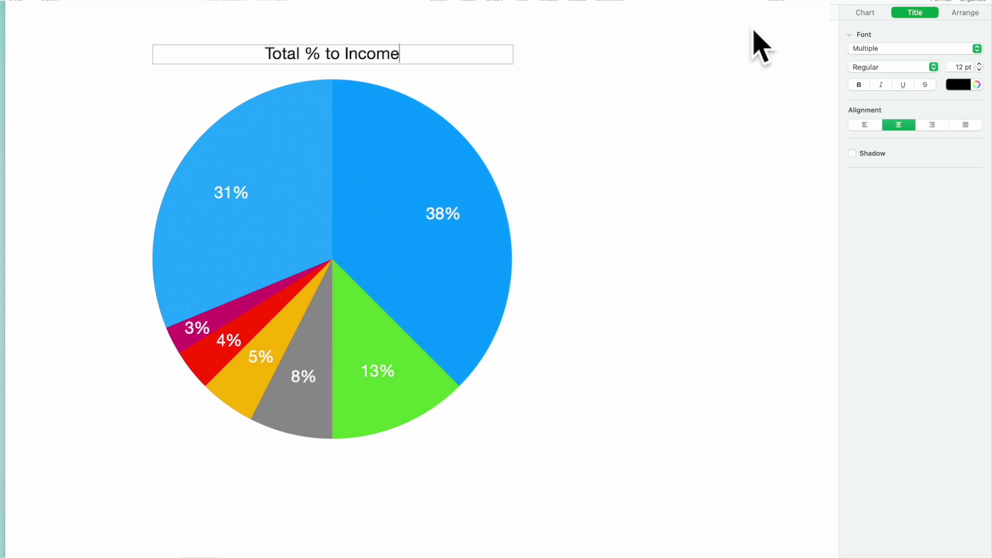
{"action": "left_click", "coordinate": [858, 85]}
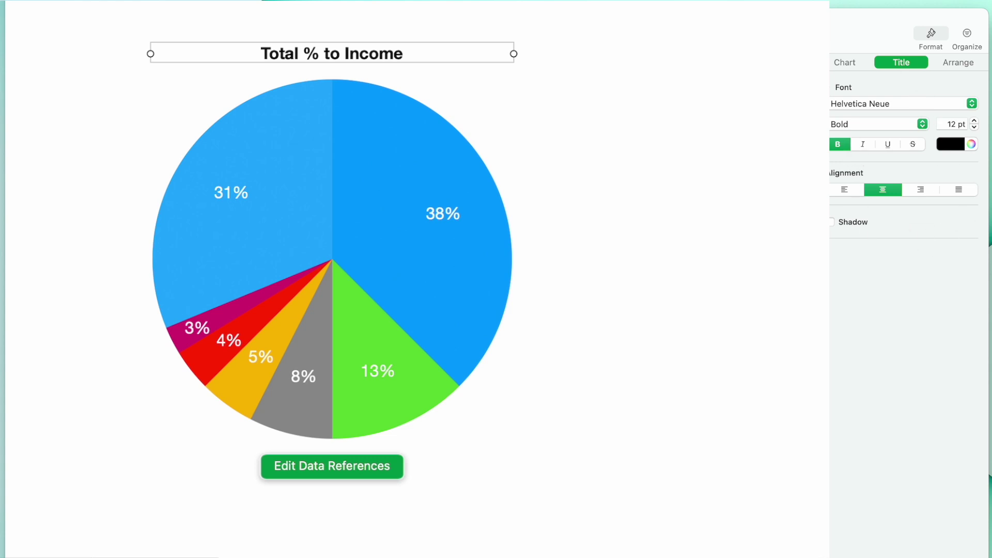
Move the 31% wedge's label to 54% distance from the pie's centre.
{"action": "left_click", "coordinate": [845, 63]}
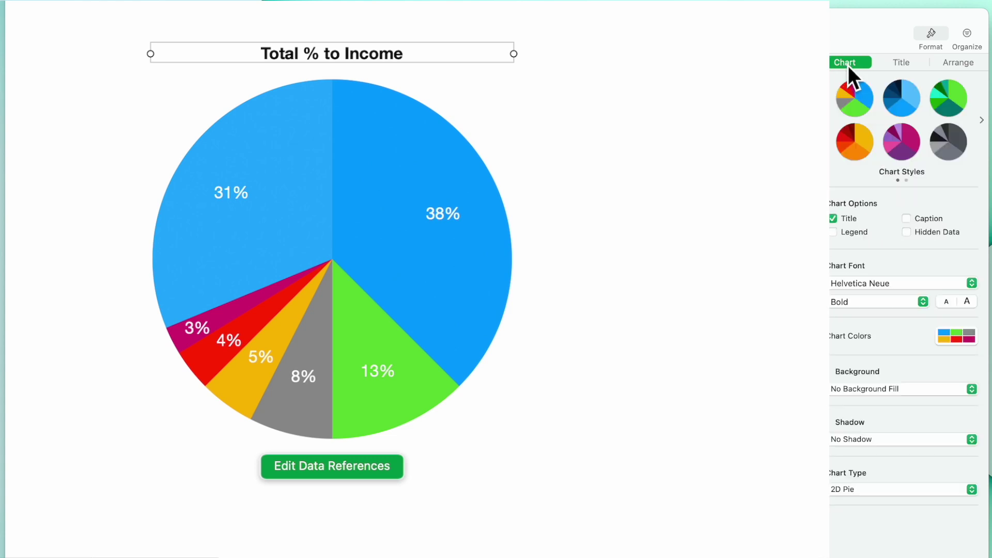
{"action": "left_click", "coordinate": [958, 62]}
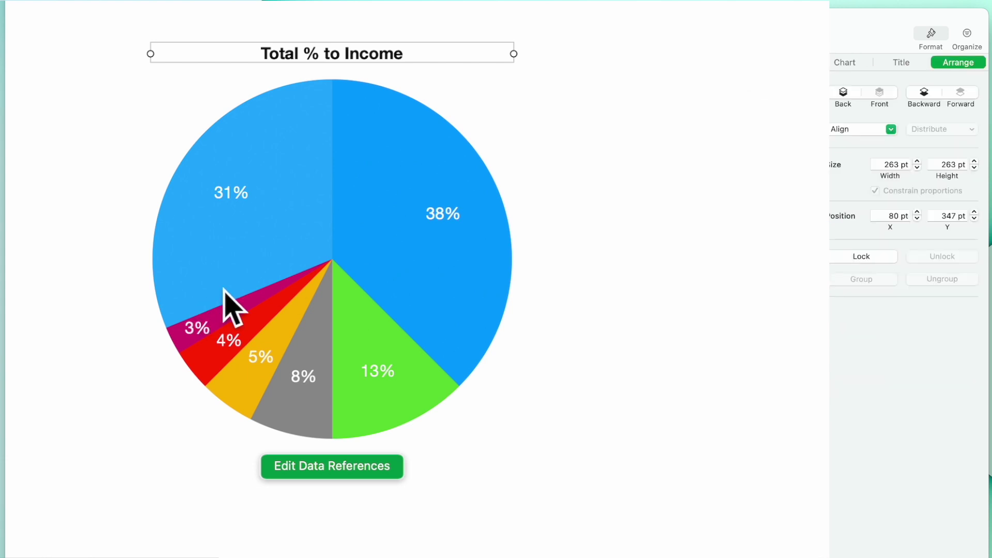
{"action": "left_click", "coordinate": [321, 254]}
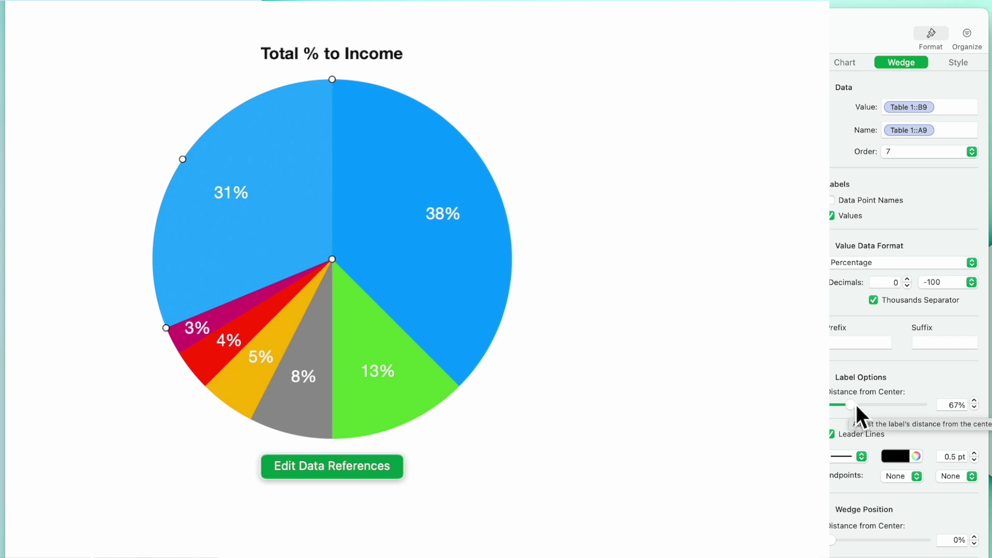
{"action": "mouse_move", "coordinate": [855, 404]}
{"action": "left_mouse_down"}
{"action": "mouse_move", "coordinate": [864, 407]}
{"action": "mouse_move", "coordinate": [848, 416]}
{"action": "left_mouse_up"}
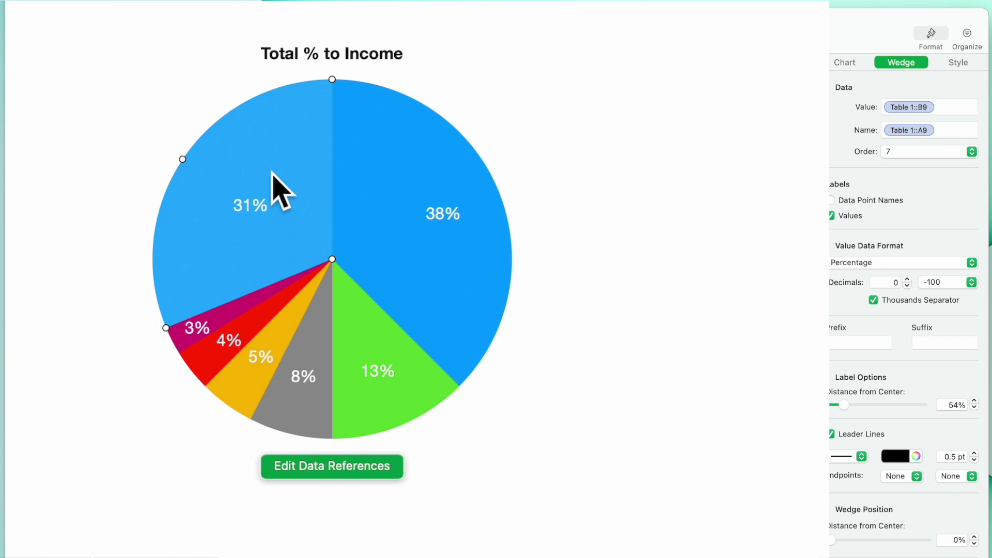
Select the entire pie chart and bring up the Wedges label settings.
{"action": "left_click", "coordinate": [371, 250]}
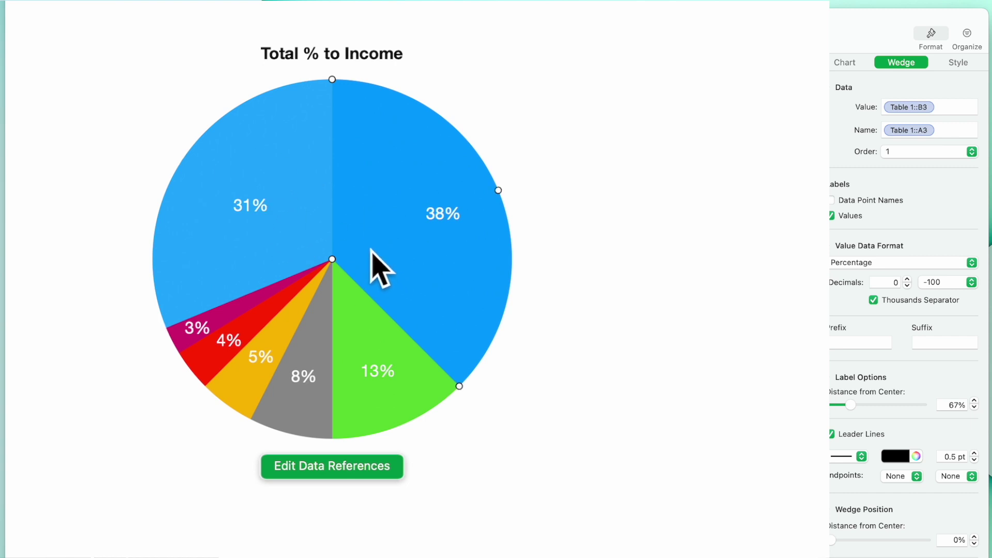
{"action": "left_click", "coordinate": [612, 260]}
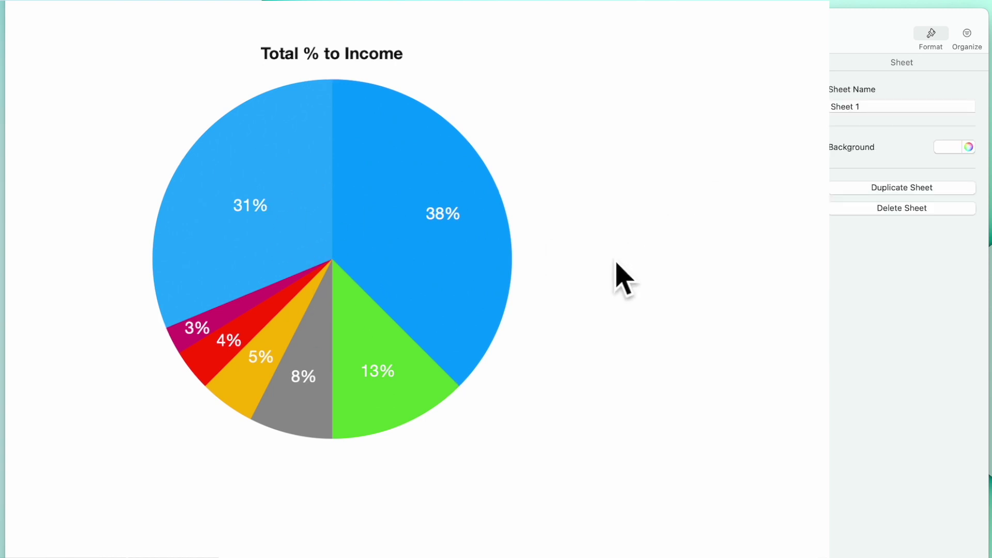
{"action": "left_click", "coordinate": [300, 251]}
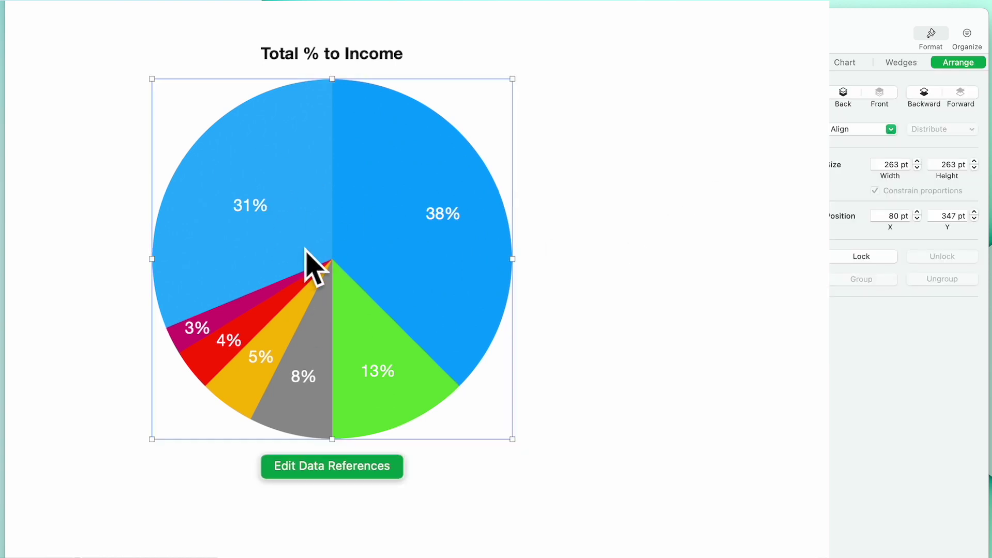
{"action": "left_click", "coordinate": [907, 63]}
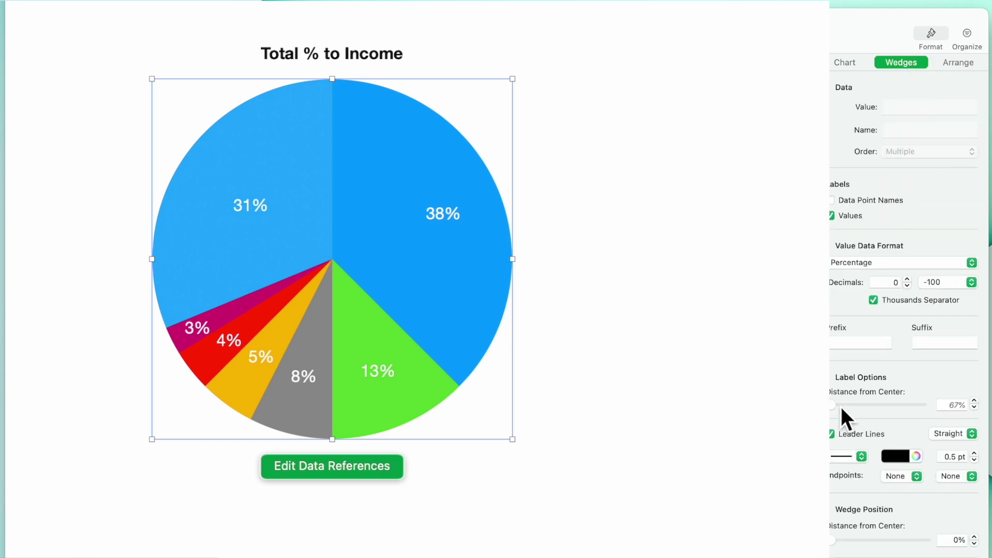
Move all labels out to 153% with 2 pt arrow leader lines and start separating the wedges.
{"action": "left_click_drag", "start_coordinate": [835, 407], "coordinate": [902, 400]}
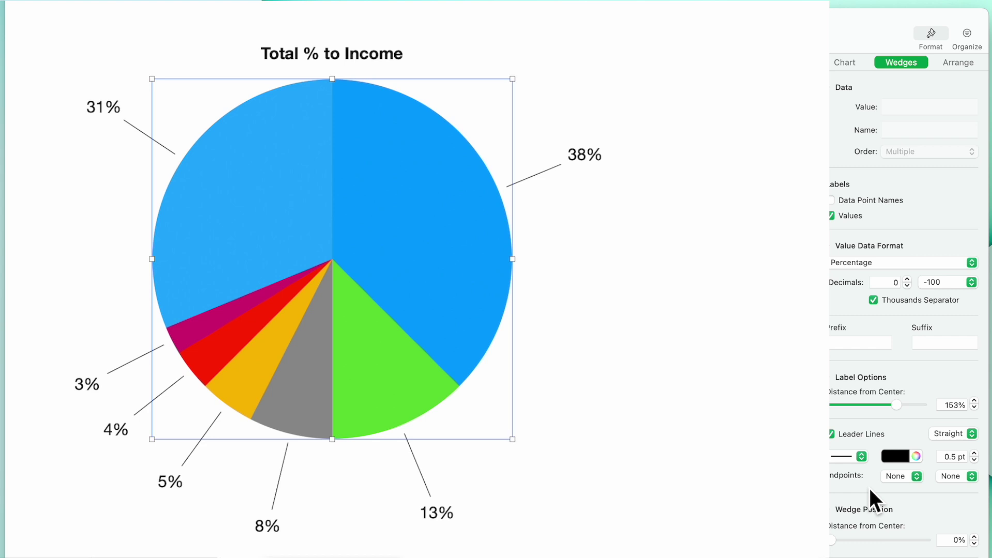
{"action": "left_click", "coordinate": [916, 477]}
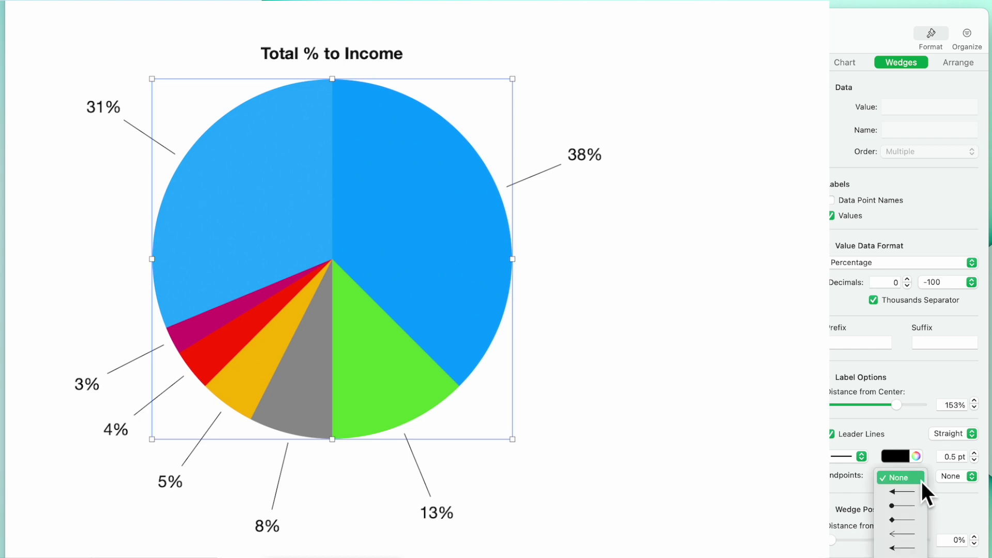
{"action": "left_click", "coordinate": [912, 495]}
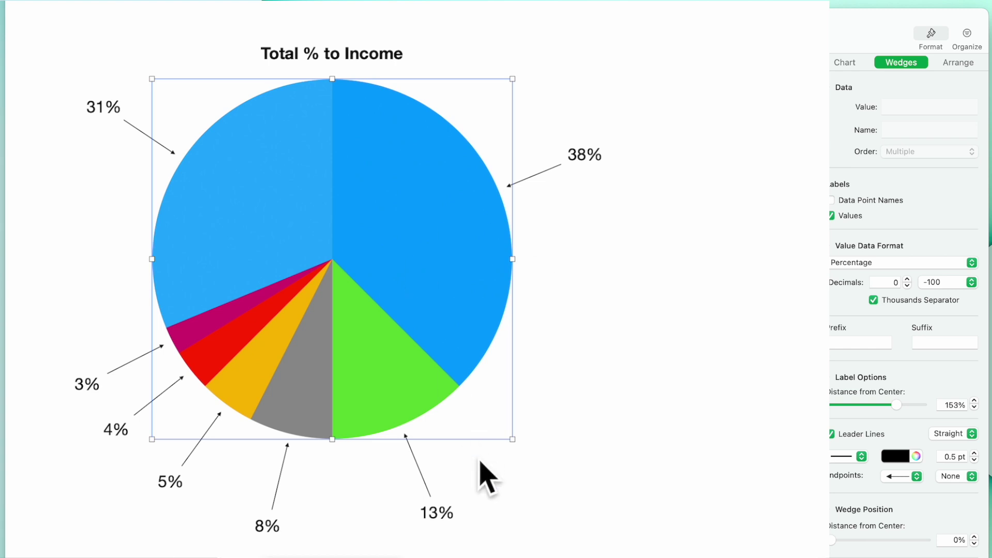
{"action": "left_click", "coordinate": [974, 453]}
{"action": "left_click", "coordinate": [974, 453]}
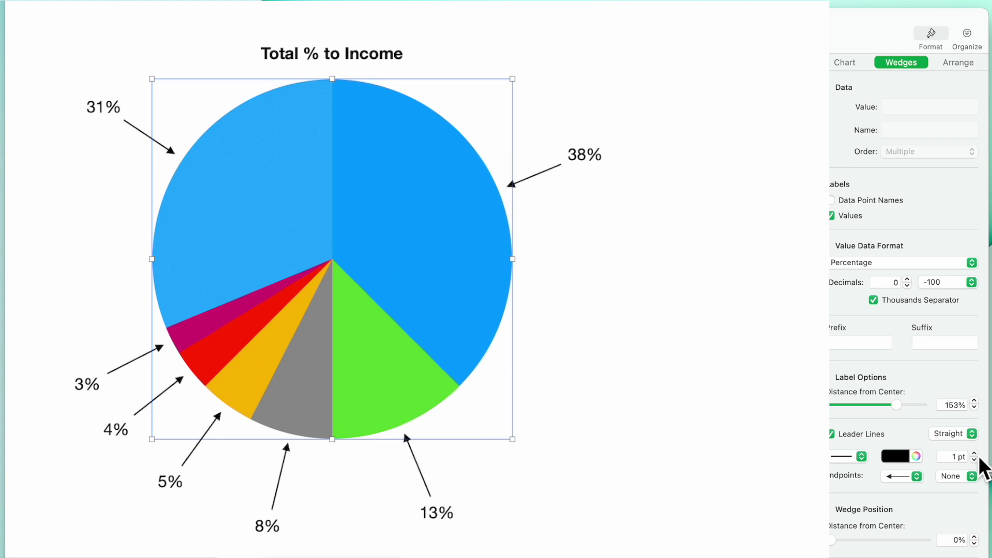
{"action": "left_click", "coordinate": [974, 453]}
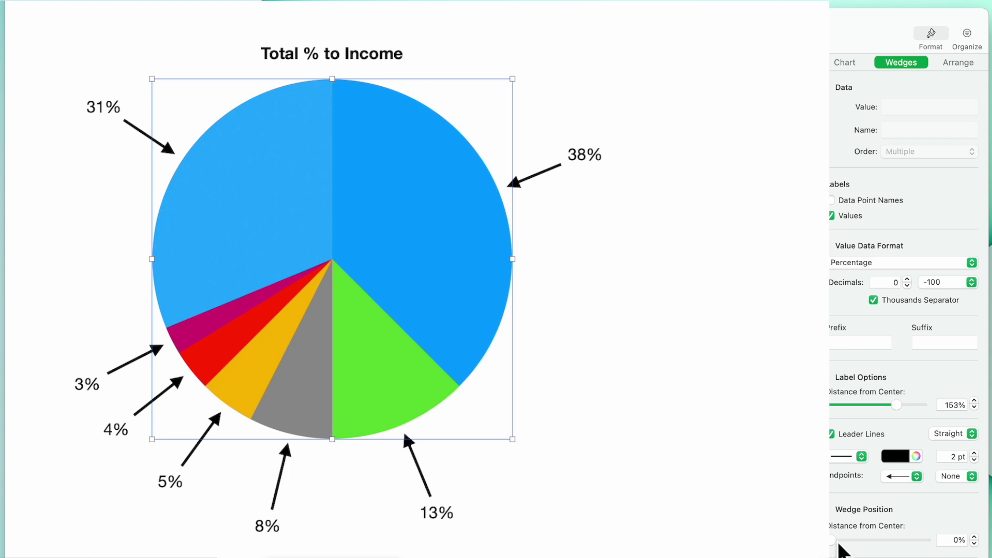
{"action": "left_click_drag", "start_coordinate": [835, 545], "coordinate": [843, 547]}
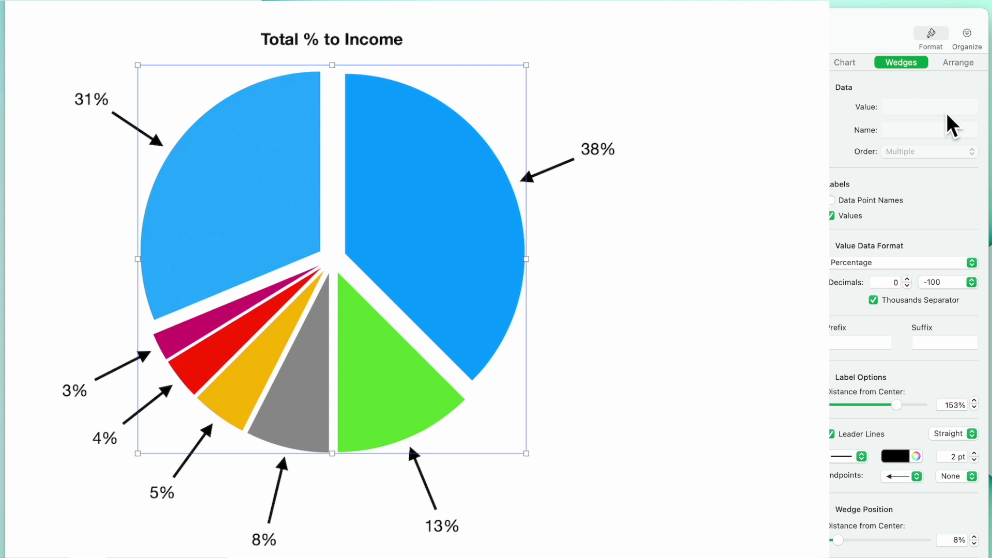
Bring up the overall Chart settings for the pie chart.
{"action": "left_click", "coordinate": [847, 71]}
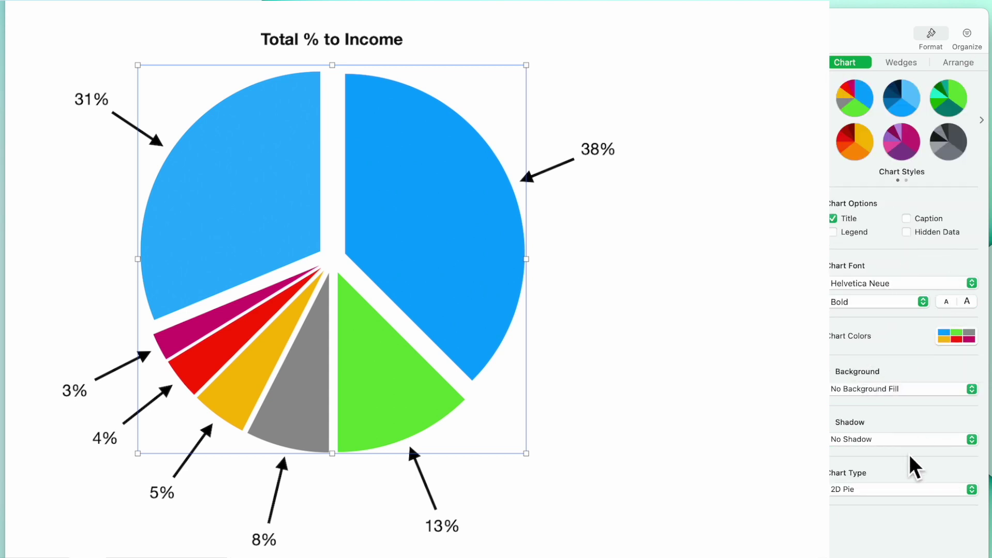
Show category names on each wedge label, e.g. Groceries 13%, and shift the chart right.
{"action": "left_click", "coordinate": [834, 232]}
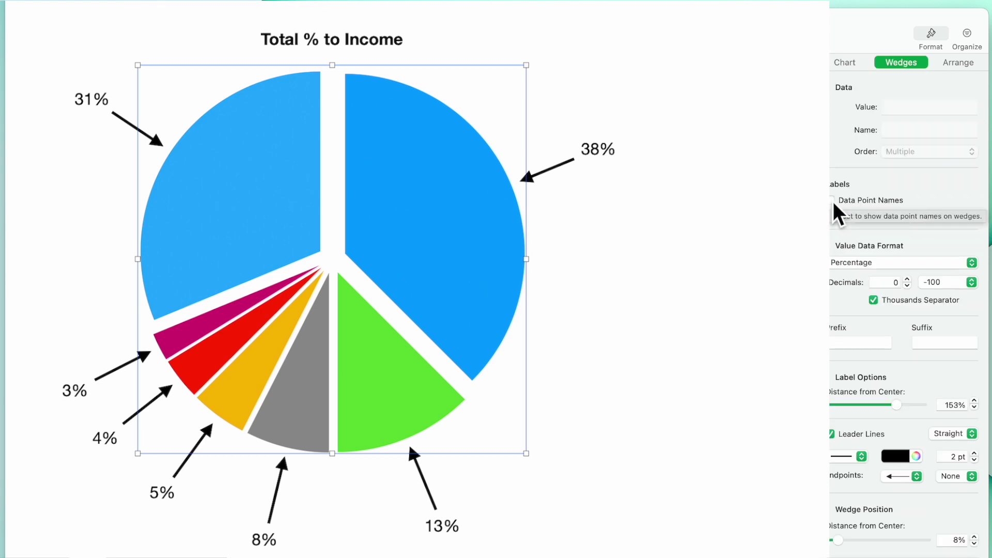
{"action": "left_click", "coordinate": [832, 201]}
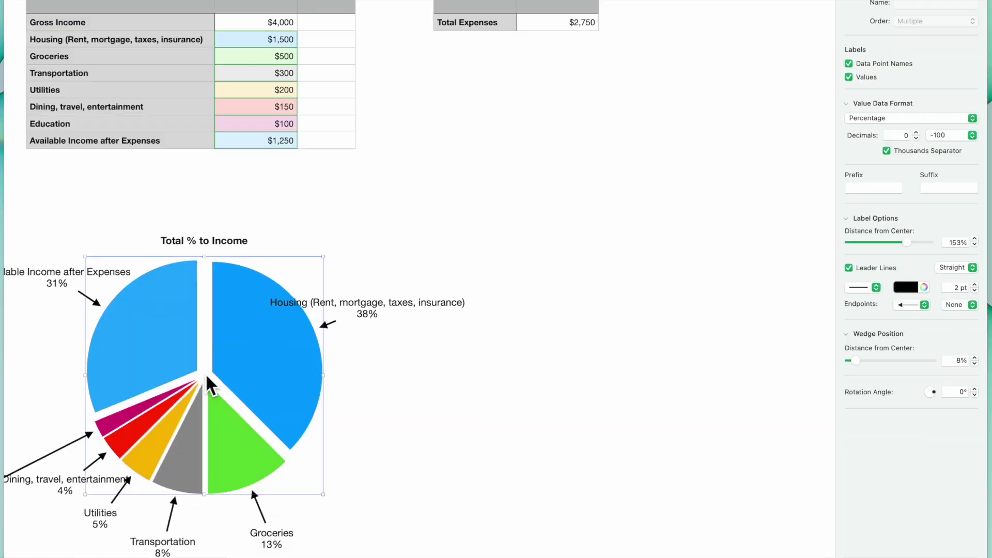
{"action": "left_click_drag", "start_coordinate": [206, 373], "coordinate": [285, 364]}
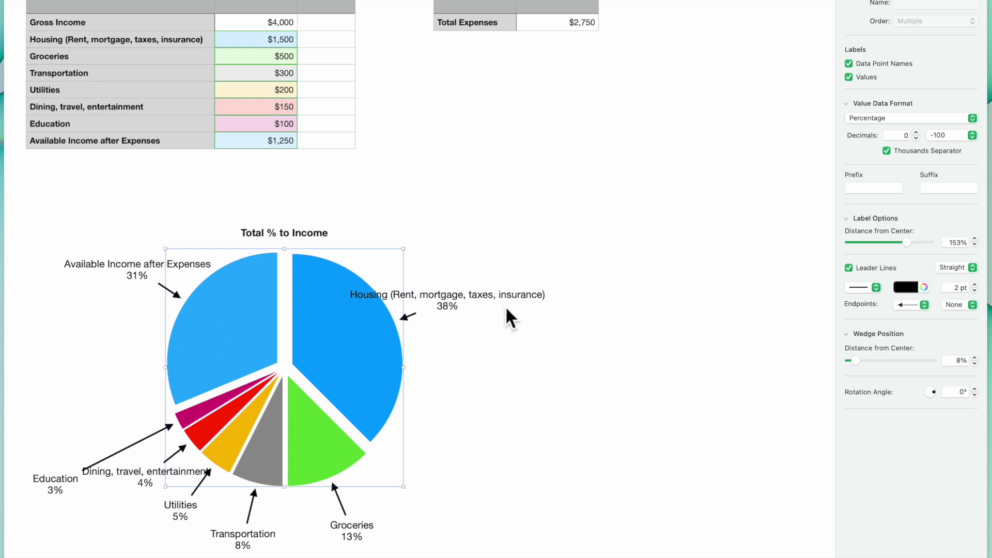
Reposition the whole pie chart slightly right and higher, just beneath Table 1.
{"action": "left_click", "coordinate": [449, 300]}
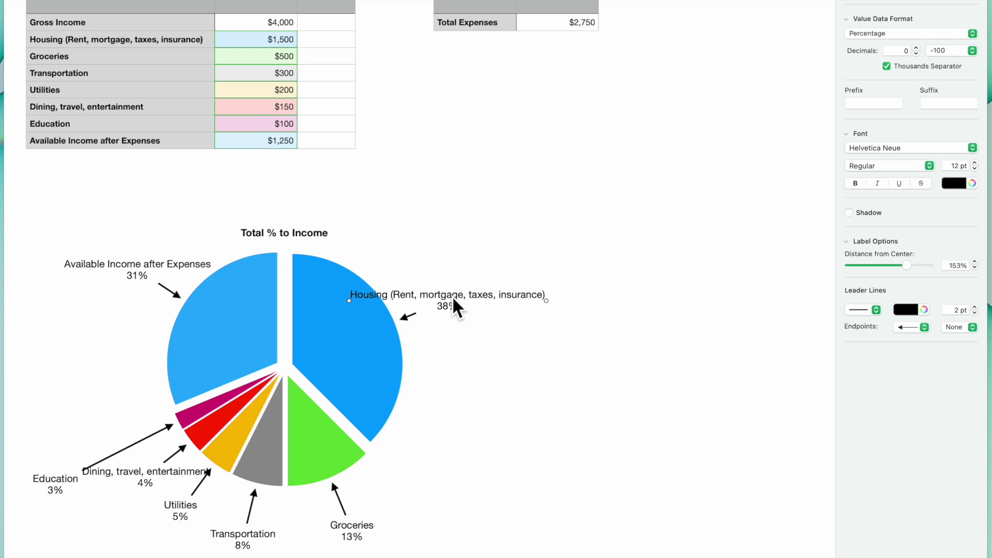
{"action": "left_click_drag", "start_coordinate": [453, 300], "coordinate": [474, 299]}
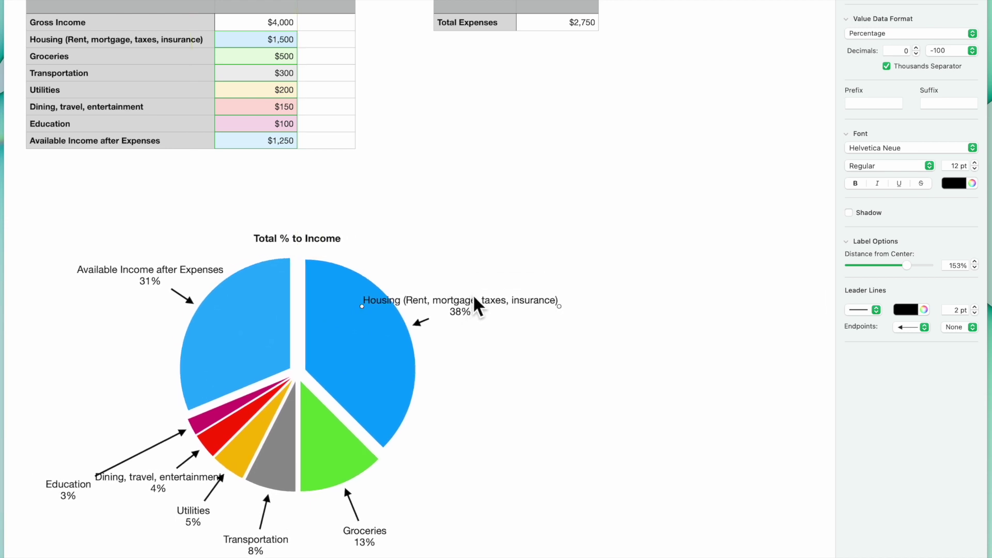
{"action": "left_click", "coordinate": [475, 305]}
{"action": "left_click", "coordinate": [487, 310]}
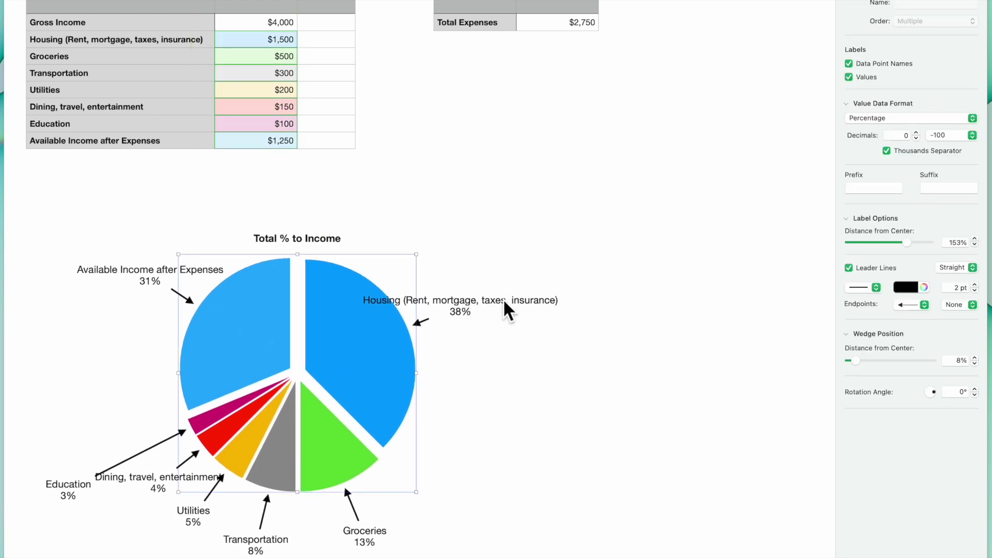
{"action": "left_click", "coordinate": [505, 305]}
{"action": "mouse_move", "coordinate": [505, 303]}
{"action": "left_mouse_down"}
{"action": "mouse_move", "coordinate": [524, 309]}
{"action": "mouse_move", "coordinate": [504, 305]}
{"action": "left_mouse_up"}
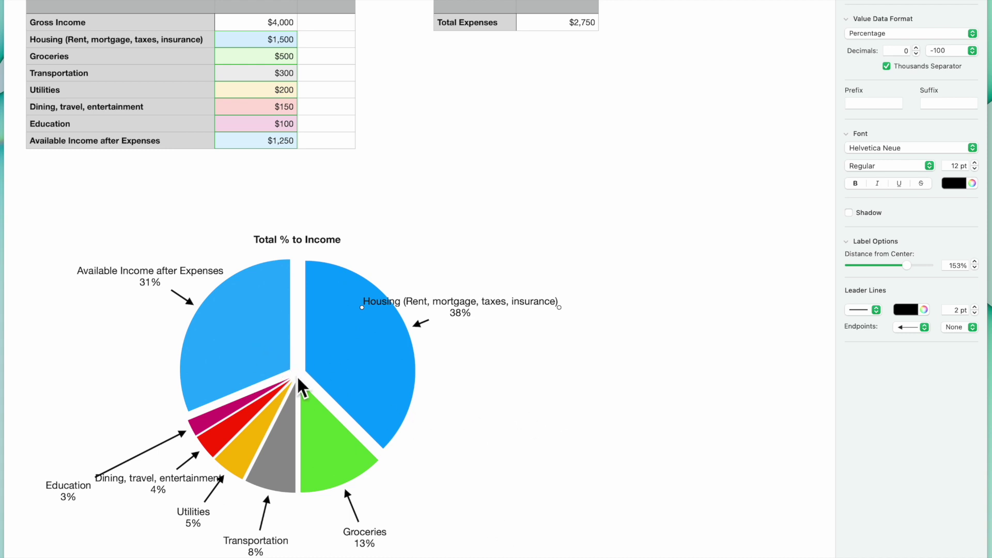
{"action": "left_click_drag", "start_coordinate": [300, 396], "coordinate": [299, 343]}
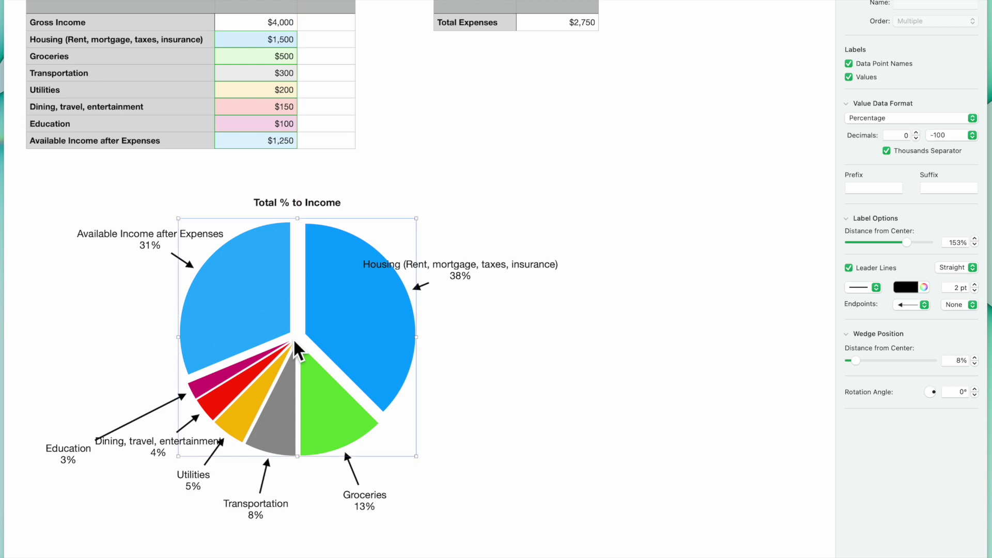